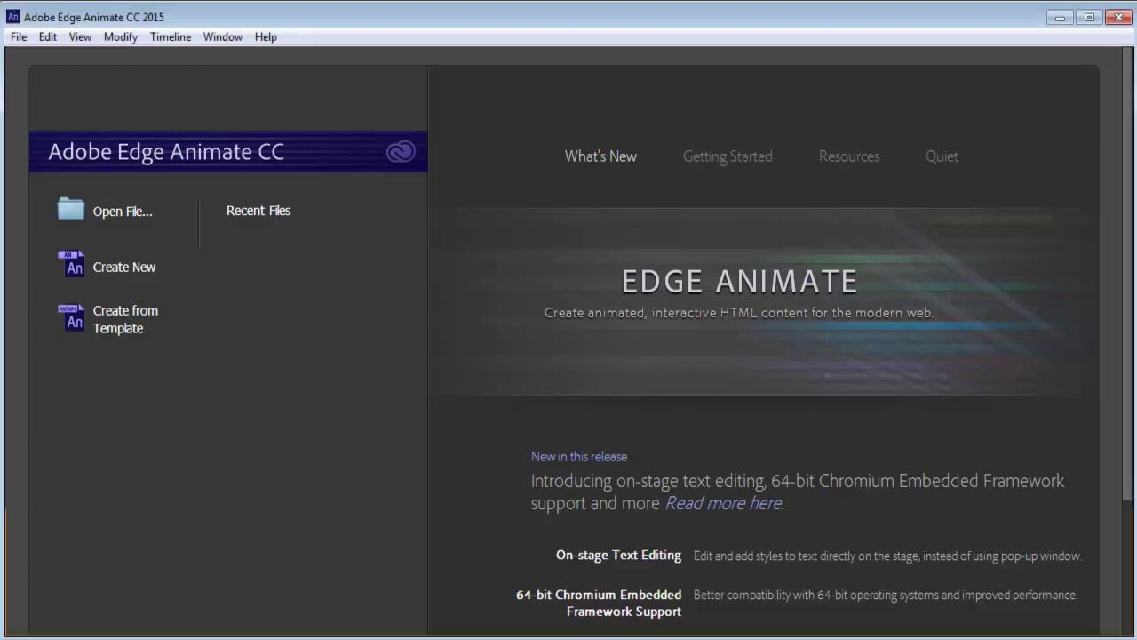
{"action": "scroll", "coordinate": [1114, 403], "scroll_direction": "down", "scroll_amount": 3}
{"action": "scroll", "coordinate": [1114, 402], "scroll_direction": "up", "scroll_amount": 3}
{"action": "scroll", "coordinate": [1114, 402], "scroll_direction": "down", "scroll_amount": 3}
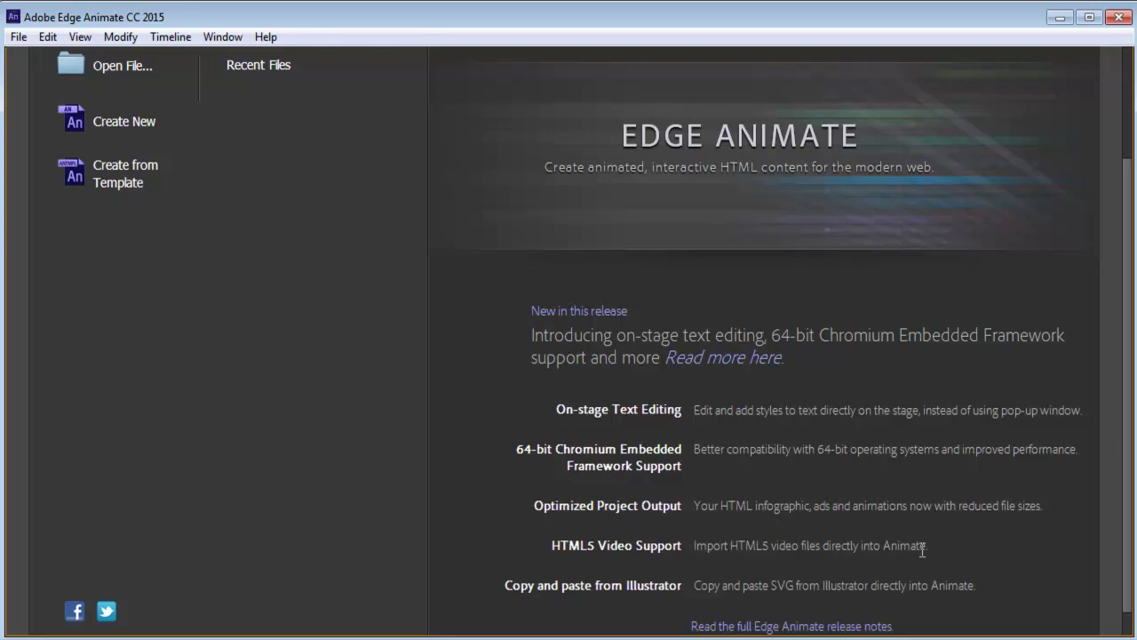
{"action": "scroll", "coordinate": [922, 551], "scroll_direction": "up", "scroll_amount": 3}
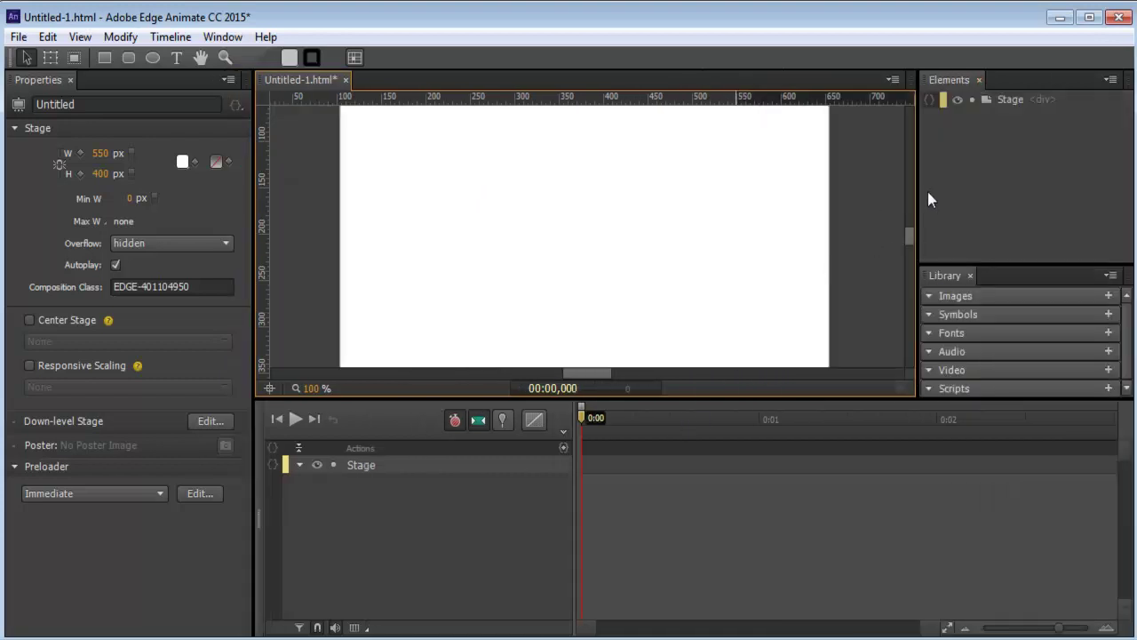
Step: Close the Elements panel and shrink the Properties, Timeline and Library panels to enlarge the stage area
{"action": "left_click", "coordinate": [981, 80]}
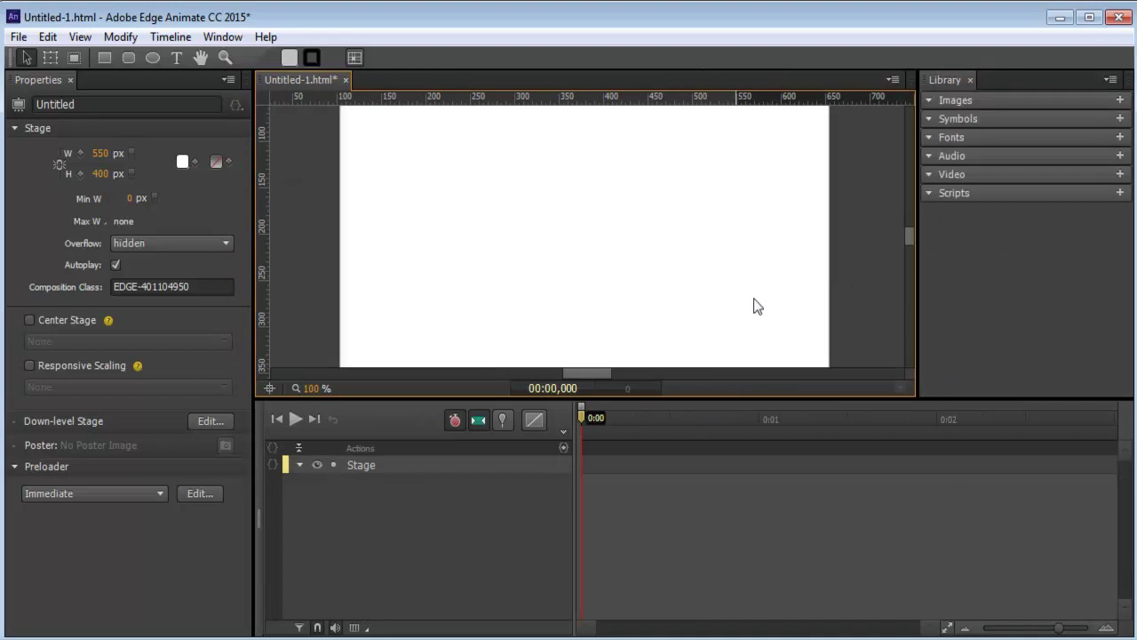
{"action": "left_click_drag", "start_coordinate": [254, 251], "coordinate": [194, 251]}
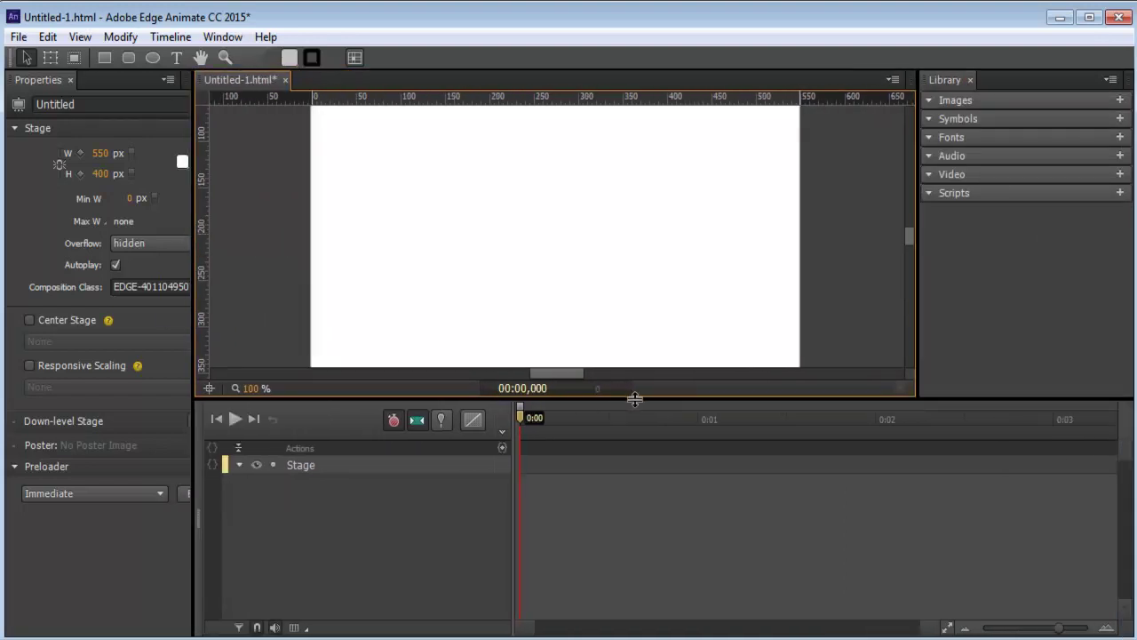
{"action": "left_click_drag", "start_coordinate": [650, 397], "coordinate": [650, 515]}
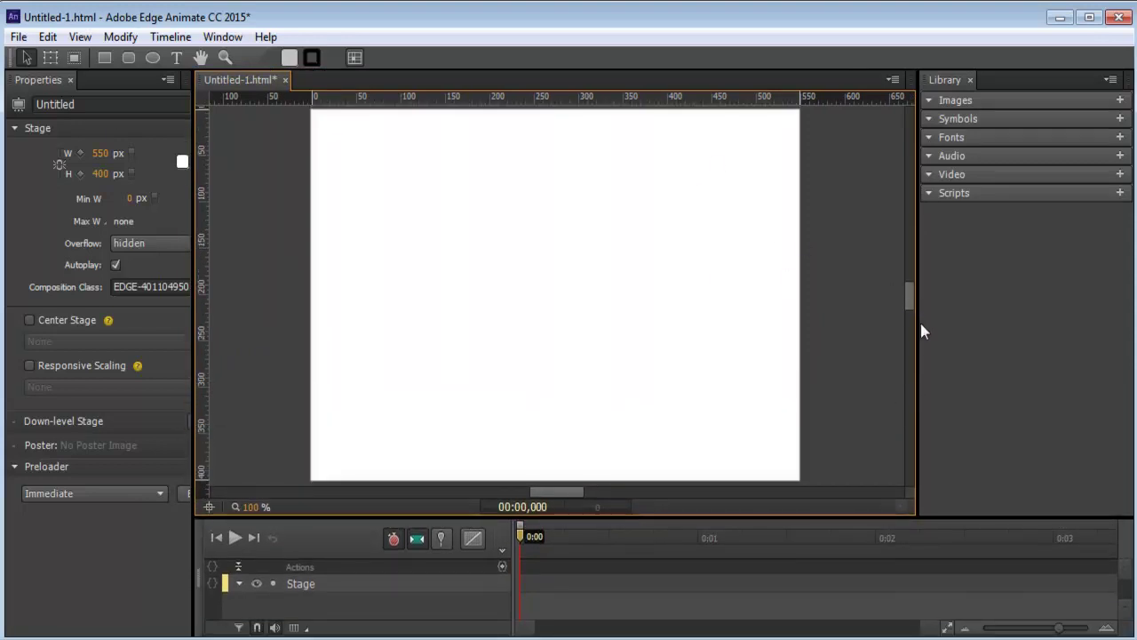
{"action": "left_click_drag", "start_coordinate": [916, 322], "coordinate": [974, 320]}
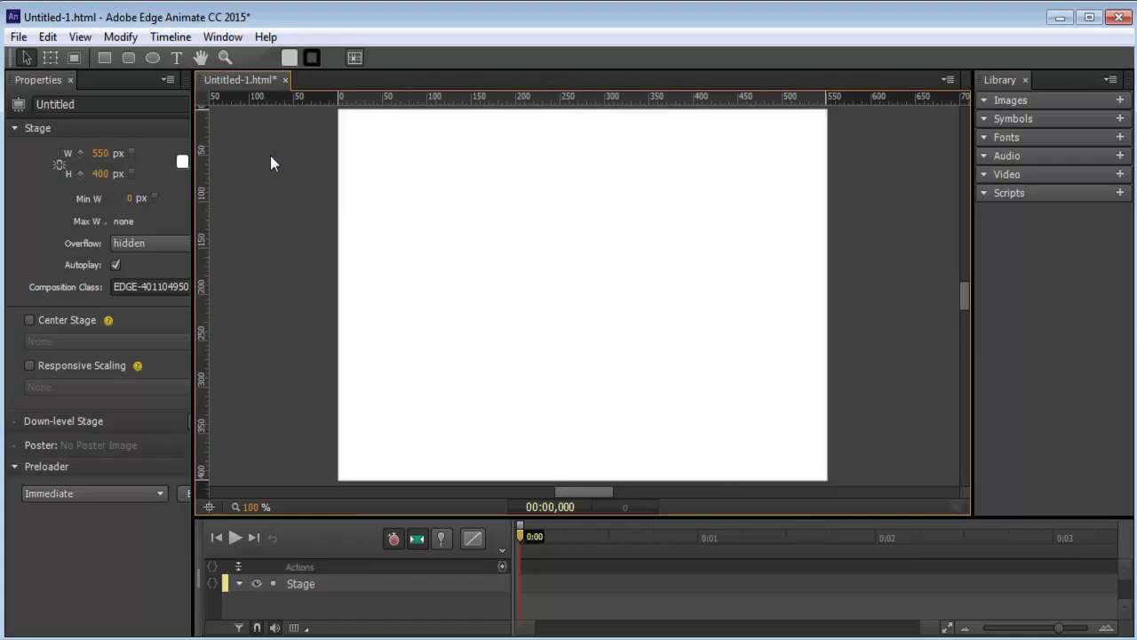
Step: Reset the Default workspace to its original layout
{"action": "left_click", "coordinate": [217, 38]}
{"action": "mouse_move", "coordinate": [239, 60]}
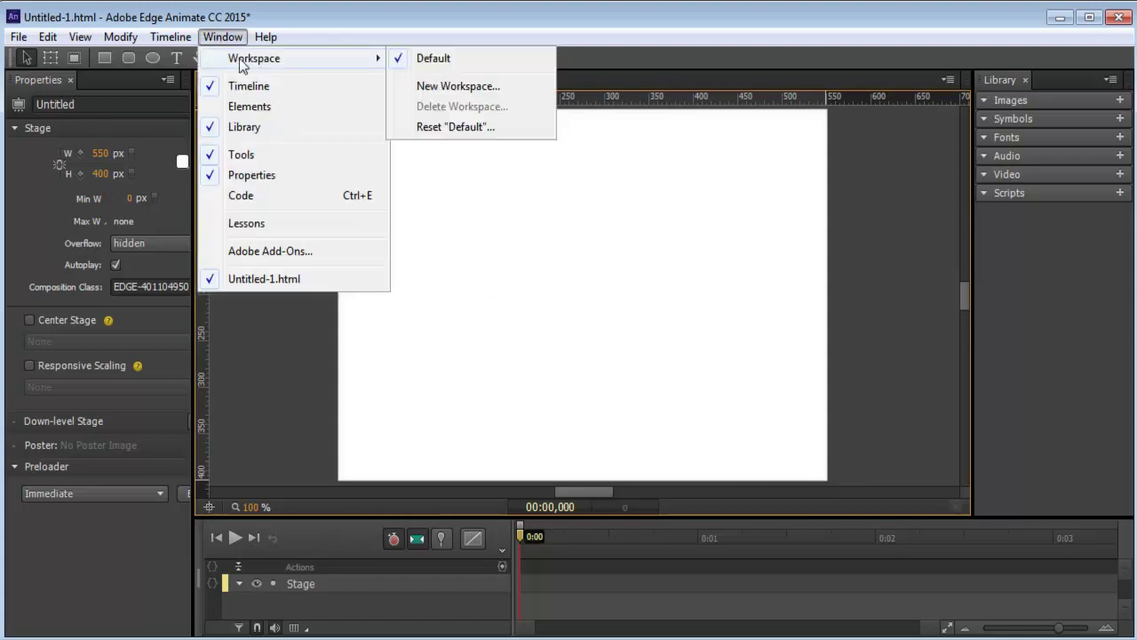
{"action": "left_click", "coordinate": [479, 127]}
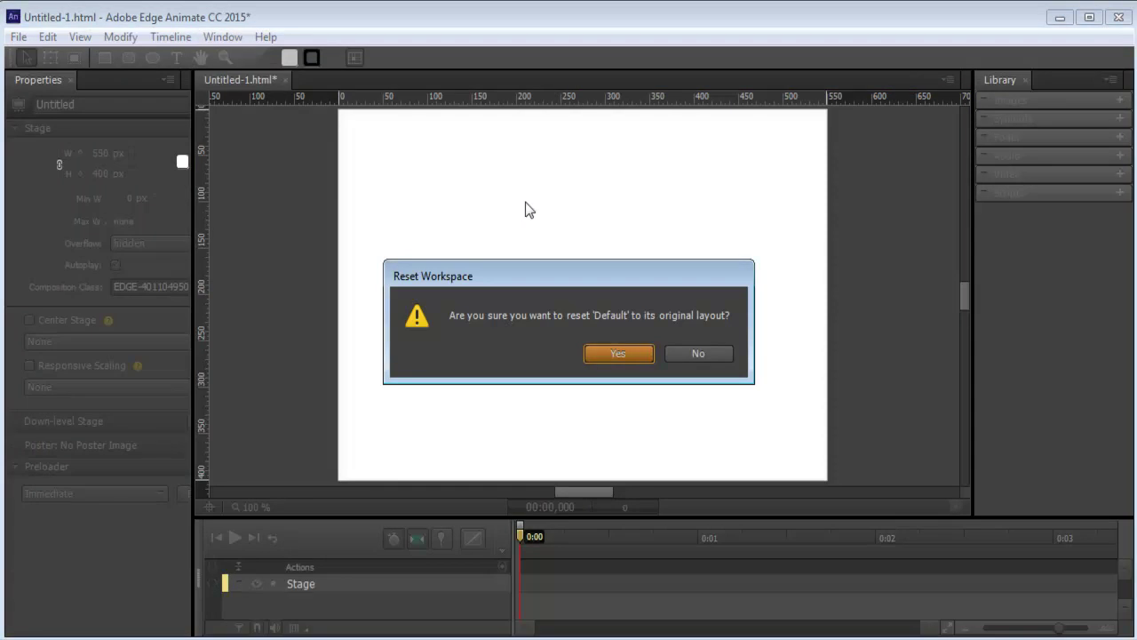
{"action": "left_click", "coordinate": [613, 354]}
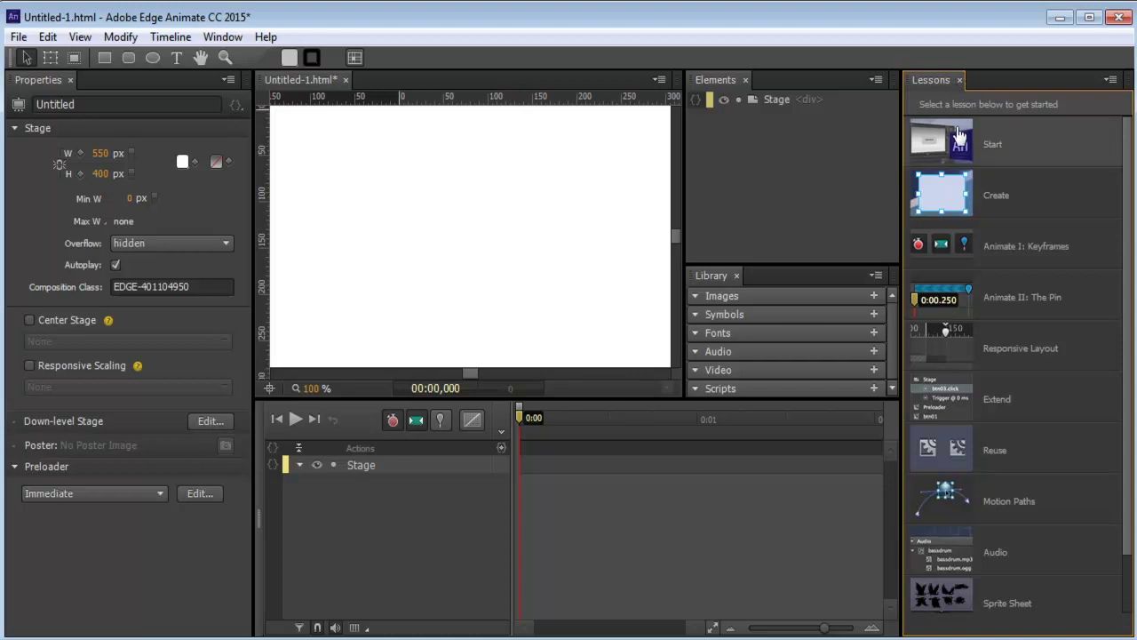
Step: Close the Lessons panel, then narrow the Elements and Library column and reduce the Timeline height to enlarge the stage area
{"action": "left_click", "coordinate": [959, 80]}
{"action": "left_click", "coordinate": [949, 238]}
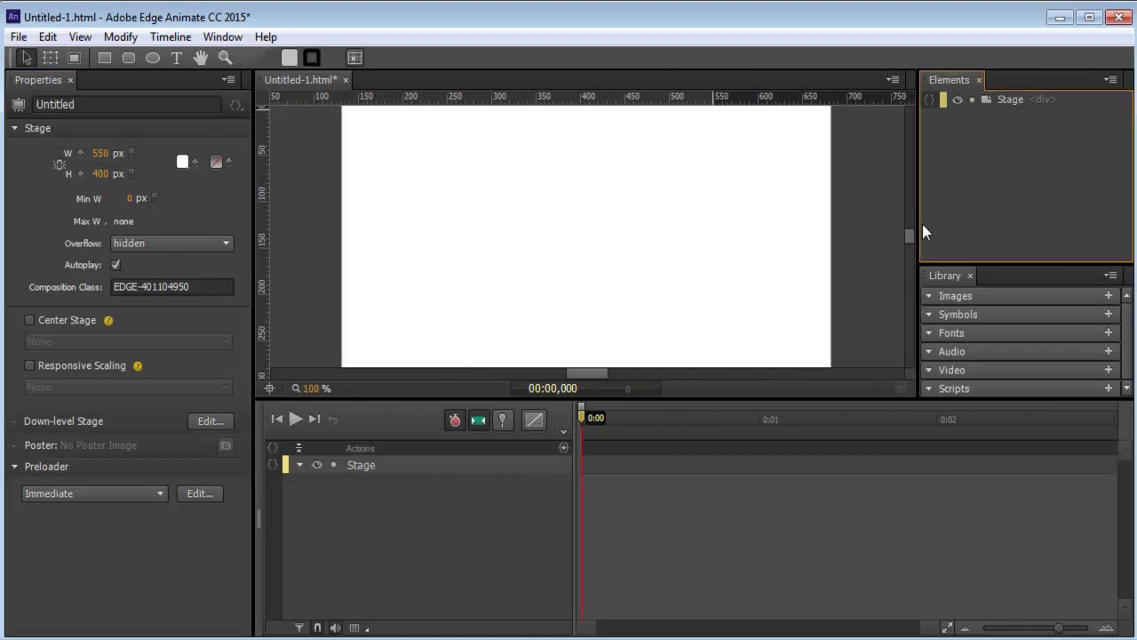
{"action": "left_click_drag", "start_coordinate": [916, 221], "coordinate": [977, 228]}
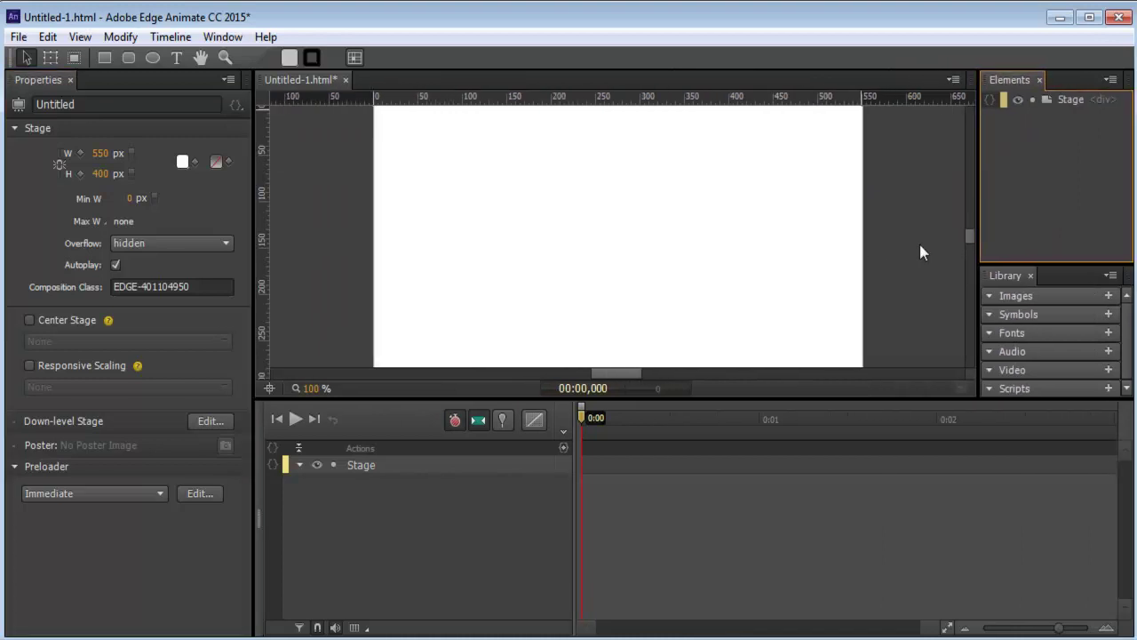
{"action": "left_click_drag", "start_coordinate": [725, 400], "coordinate": [719, 518]}
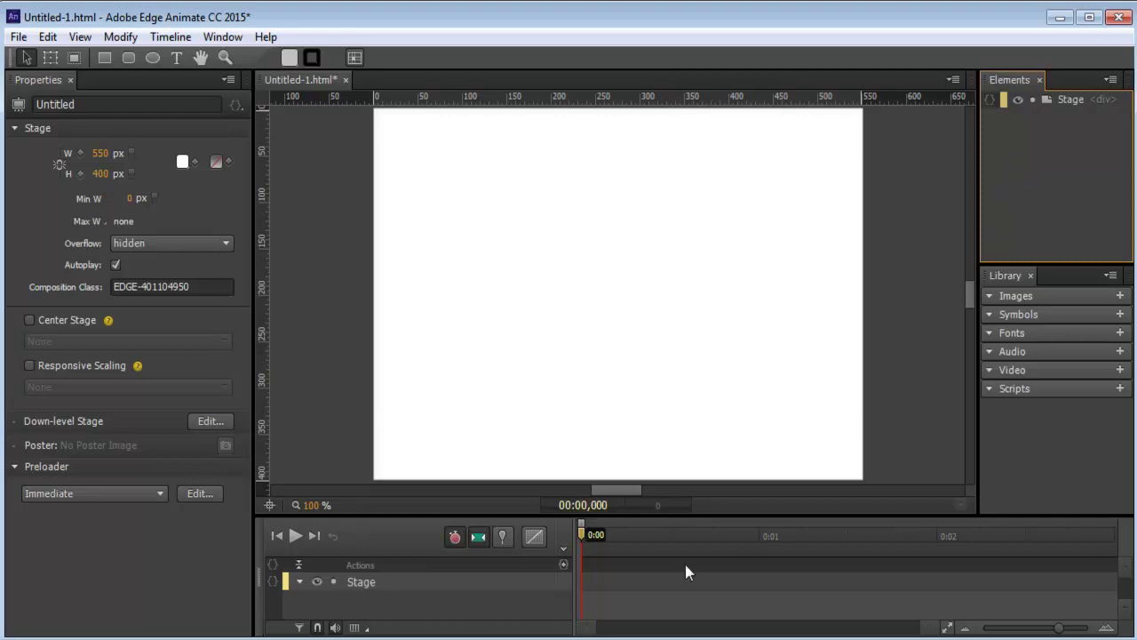
{"action": "left_click_drag", "start_coordinate": [665, 516], "coordinate": [665, 506]}
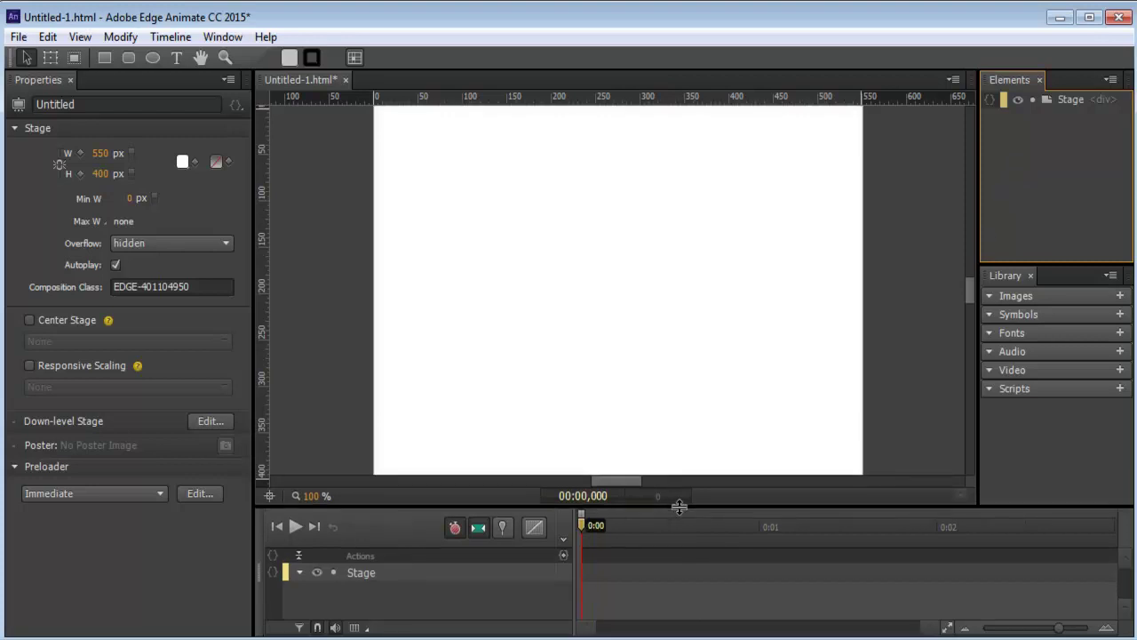
Step: Save the current panel layout as a new workspace named "Meu Modelo"
{"action": "left_click", "coordinate": [233, 38]}
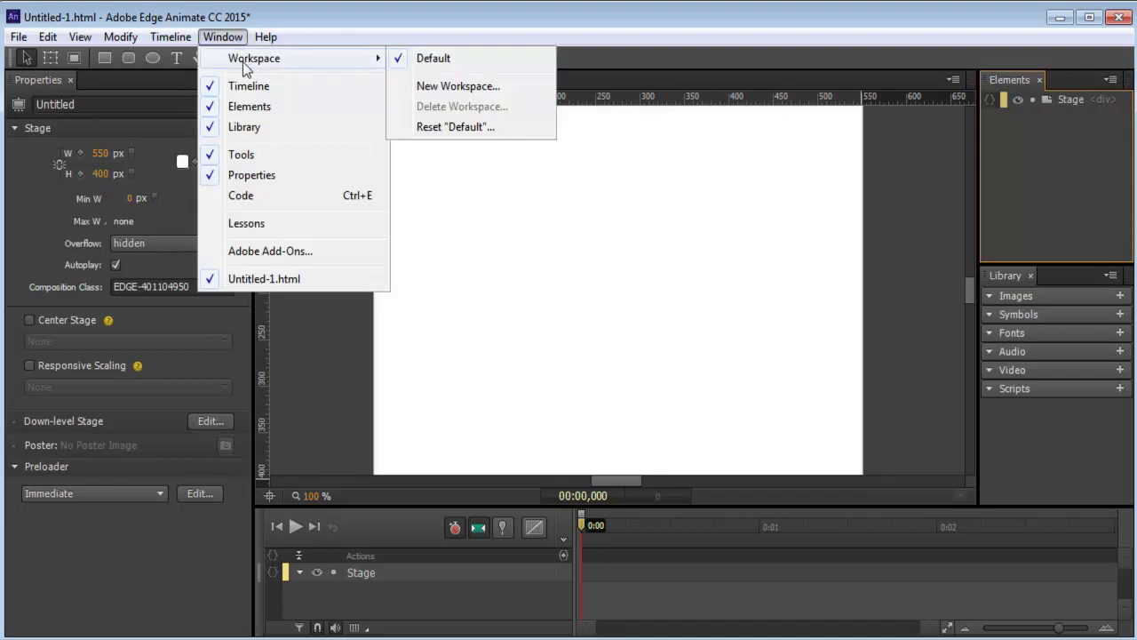
{"action": "left_click", "coordinate": [460, 89]}
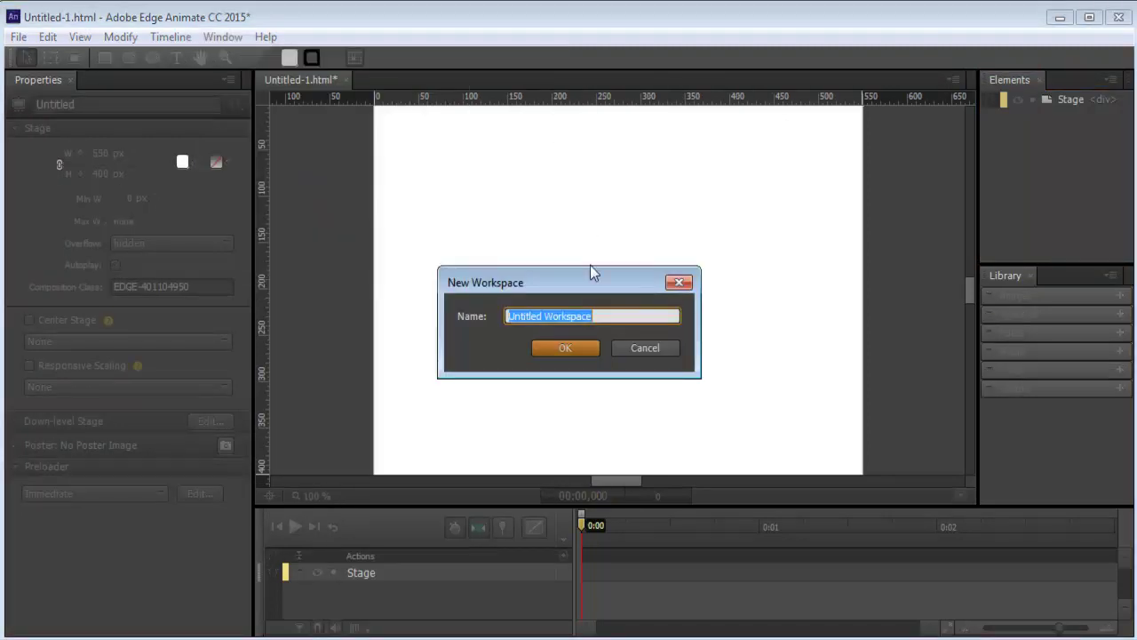
{"action": "type", "text": "Meu Pa"}
{"action": "type", "text": "d"}
{"action": "key", "text": "BackSpace"}
{"action": "key", "text": "BackSpace"}
{"action": "key", "text": "BackSpace"}
{"action": "type", "text": "Modelo"}
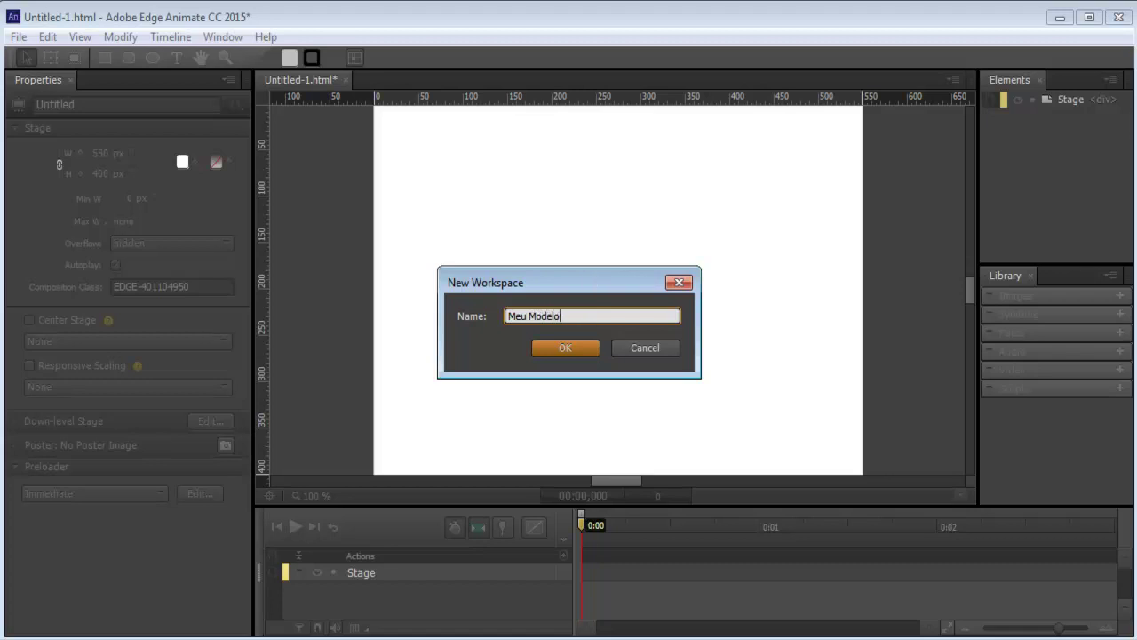
{"action": "left_click", "coordinate": [542, 347]}
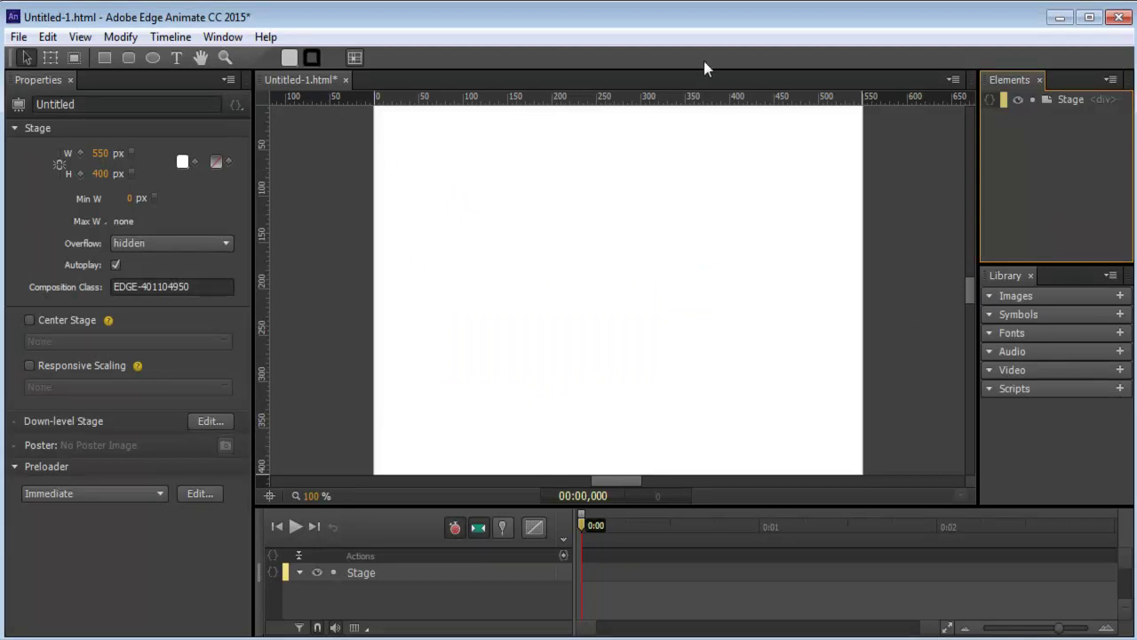
Step: Switch to the Default workspace and reset it to its original layout
{"action": "left_click", "coordinate": [218, 40]}
{"action": "mouse_move", "coordinate": [266, 58]}
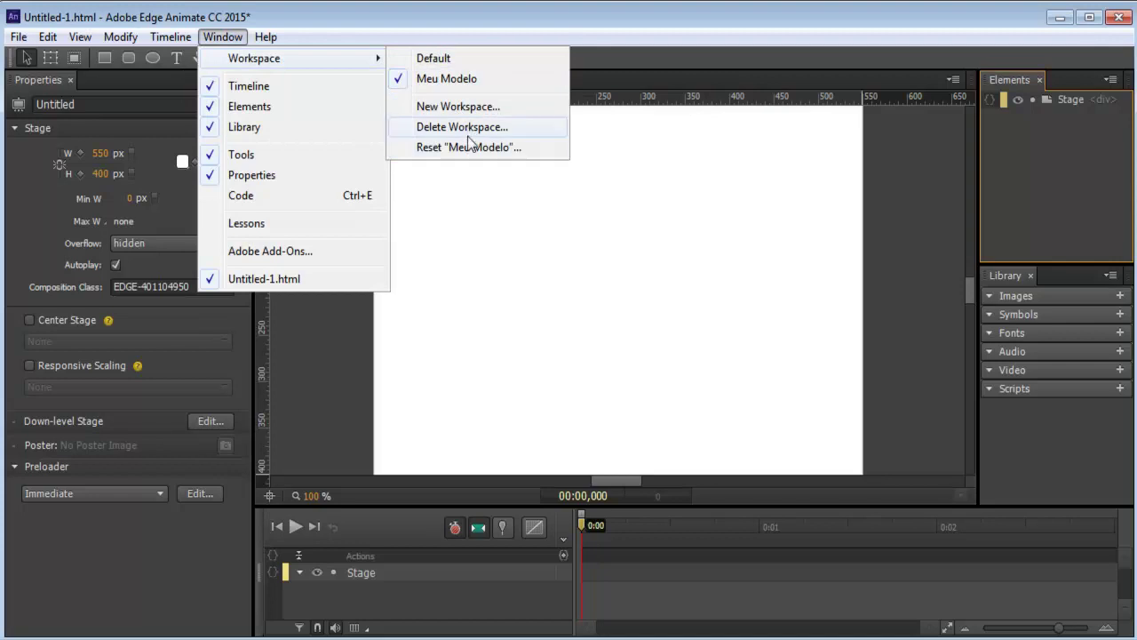
{"action": "left_click", "coordinate": [440, 61]}
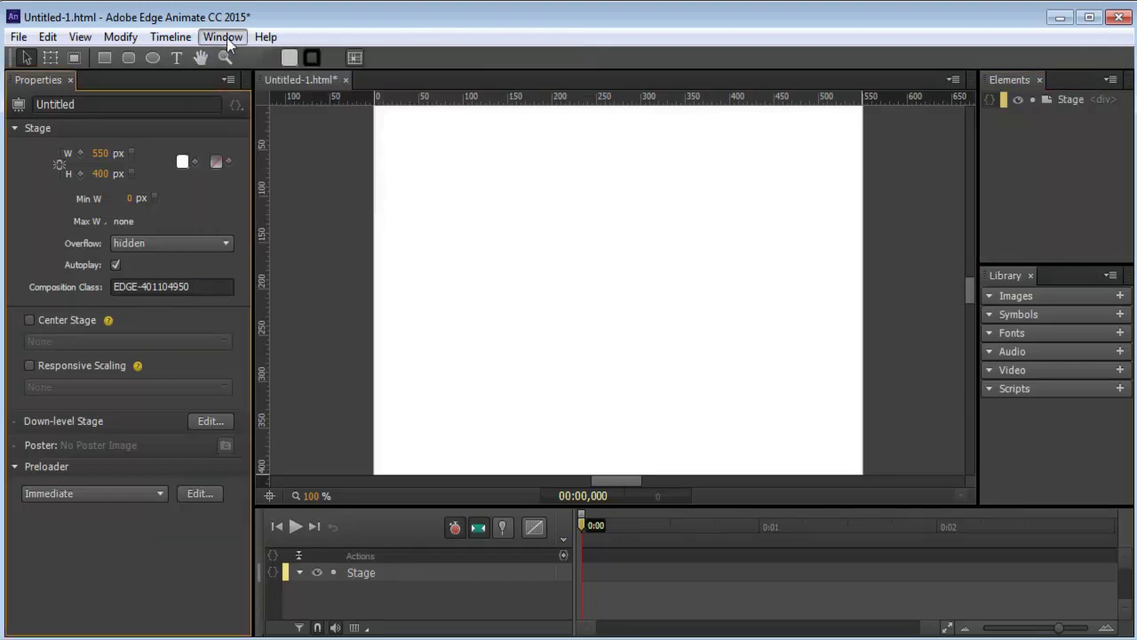
{"action": "left_click", "coordinate": [224, 37]}
{"action": "mouse_move", "coordinate": [275, 61]}
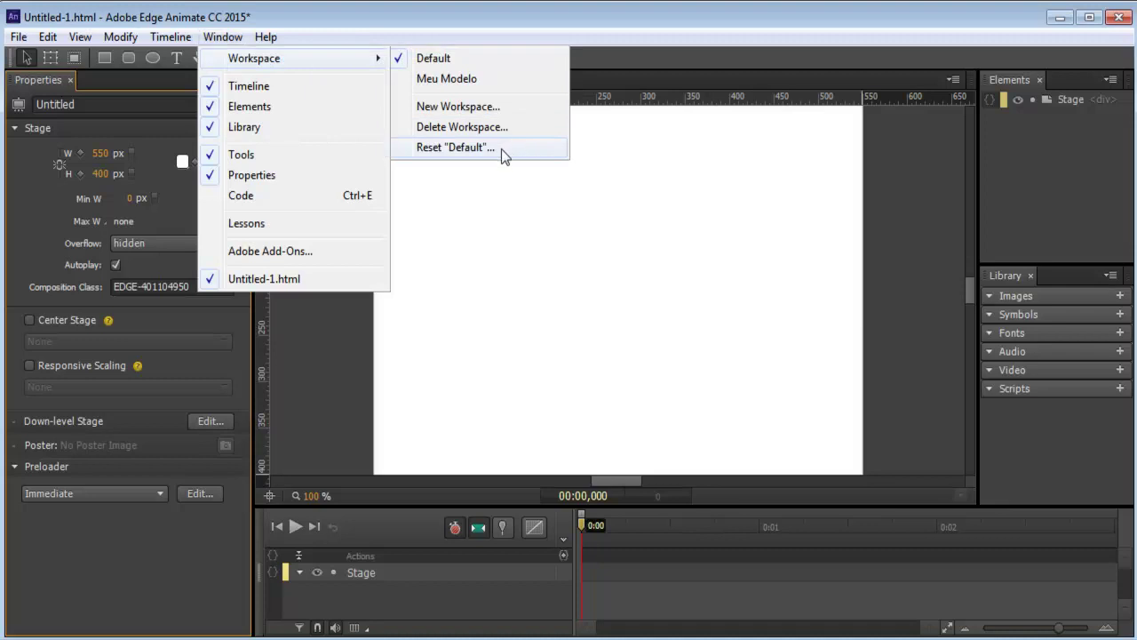
{"action": "left_click", "coordinate": [502, 147]}
{"action": "left_click", "coordinate": [614, 353]}
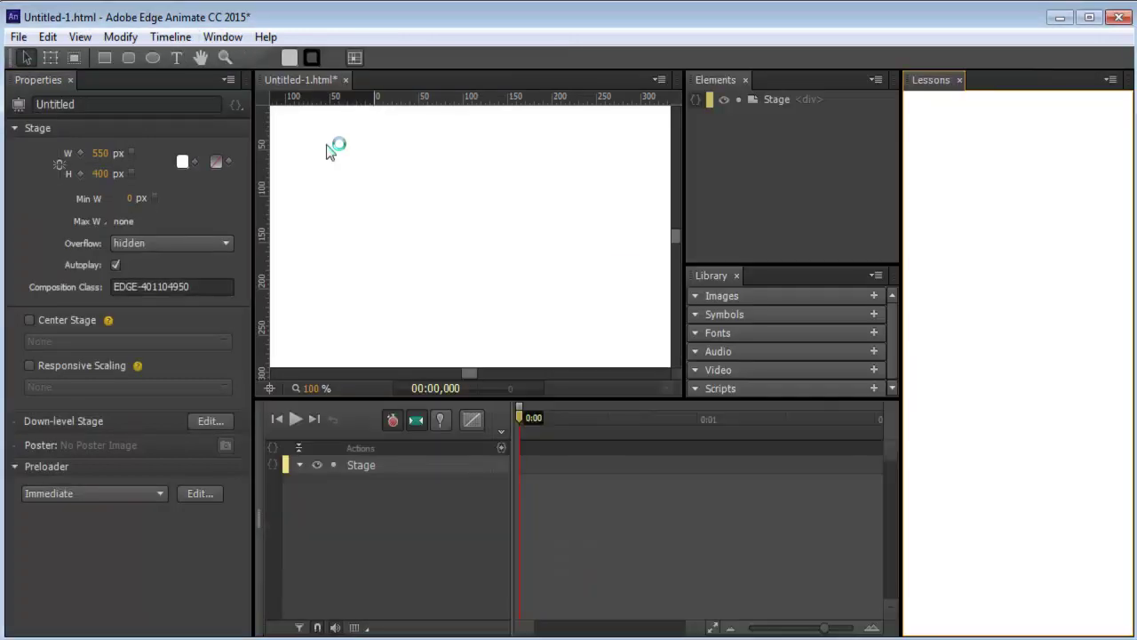
Step: Switch back to the custom "Meu Modelo" workspace
{"action": "left_click", "coordinate": [222, 37]}
{"action": "mouse_move", "coordinate": [277, 59]}
{"action": "left_click", "coordinate": [468, 81]}
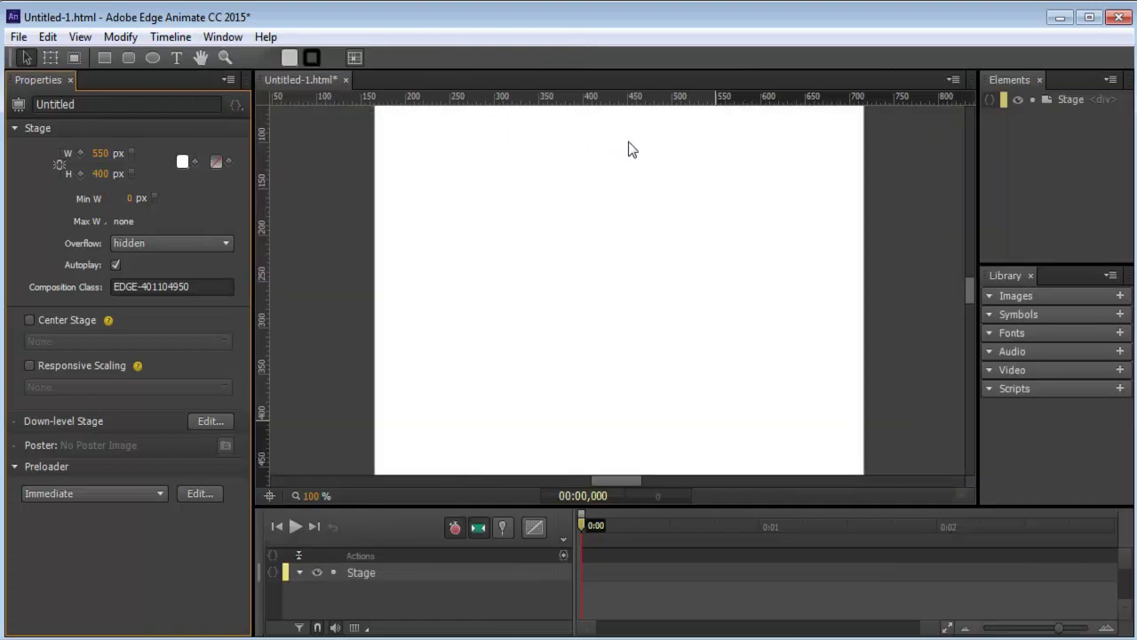